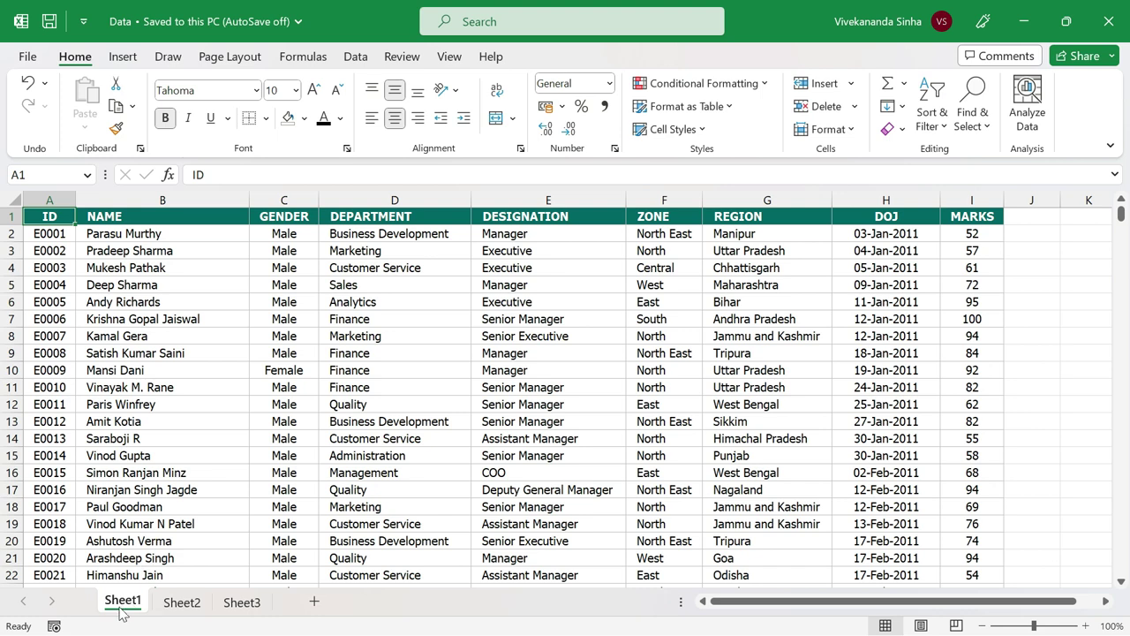
Step: Hide the ZONE column in the employee table on Sheet1
click(184, 604)
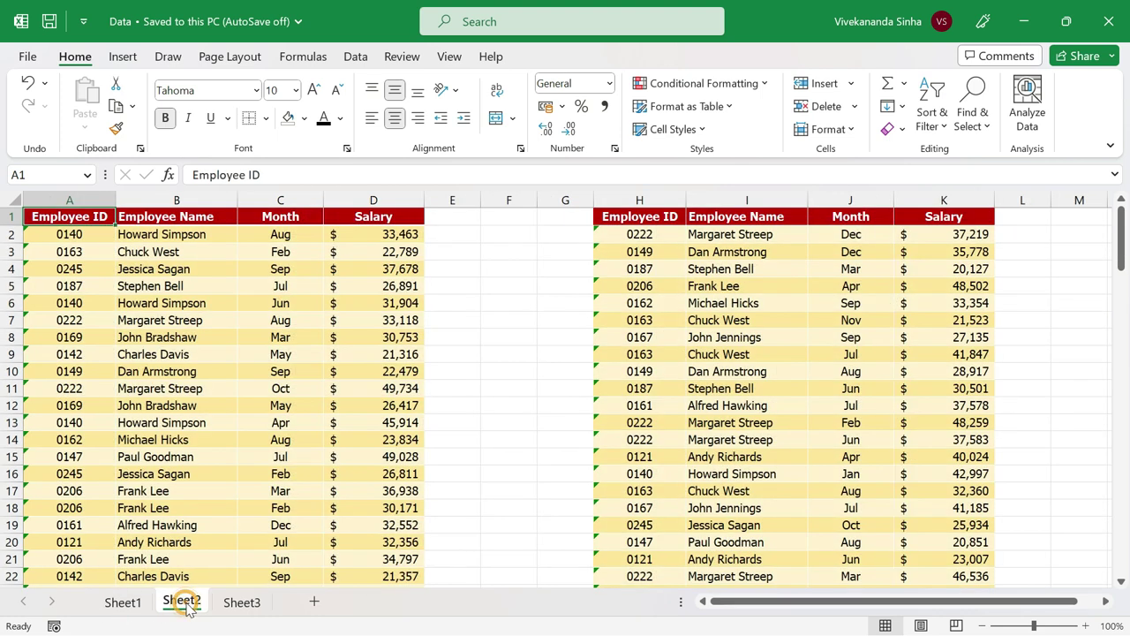
click(240, 602)
click(128, 608)
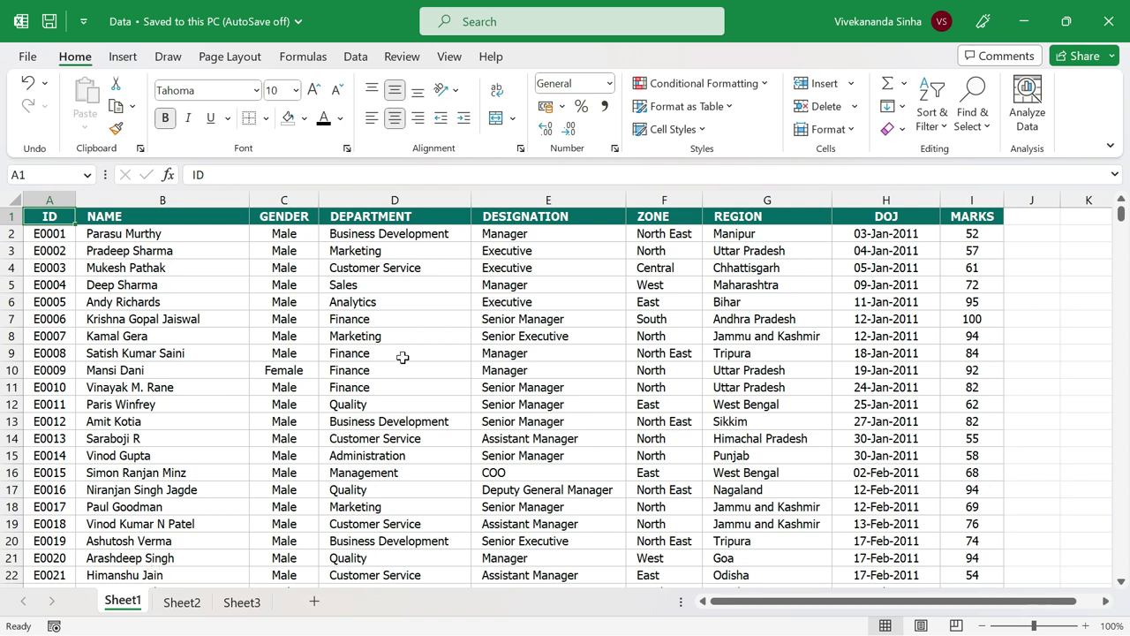
click(655, 200)
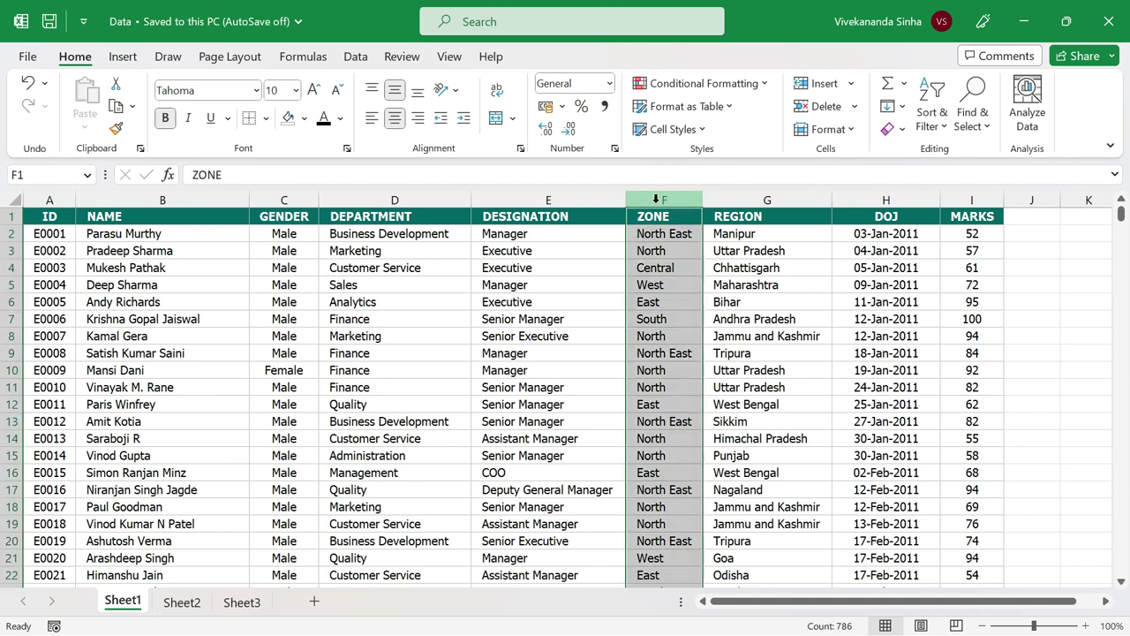
right_click(658, 205)
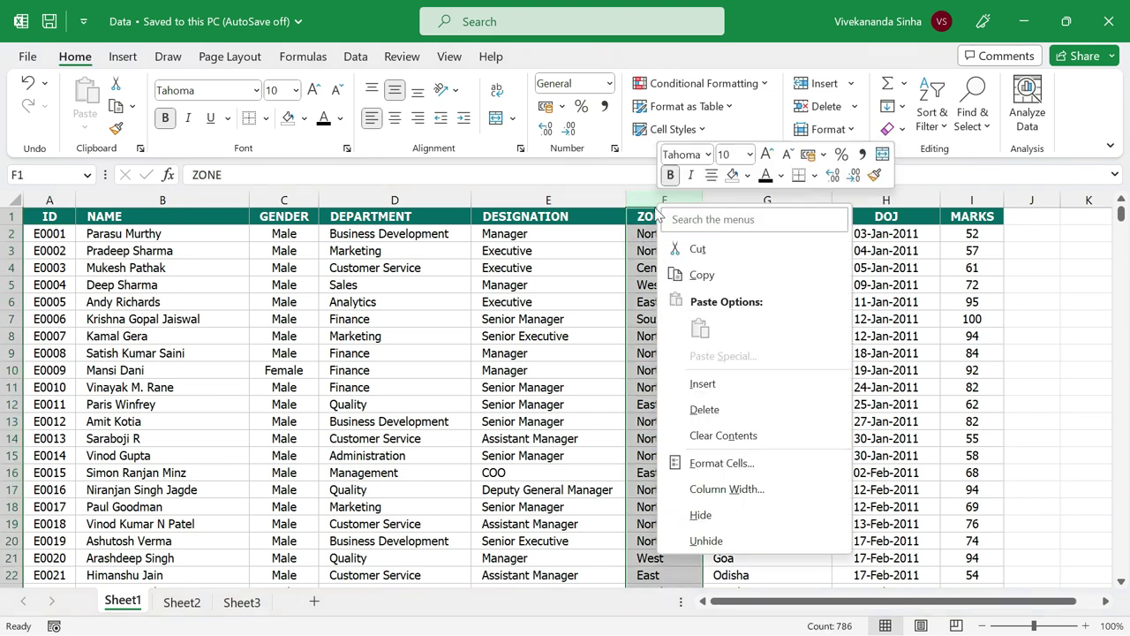
click(699, 517)
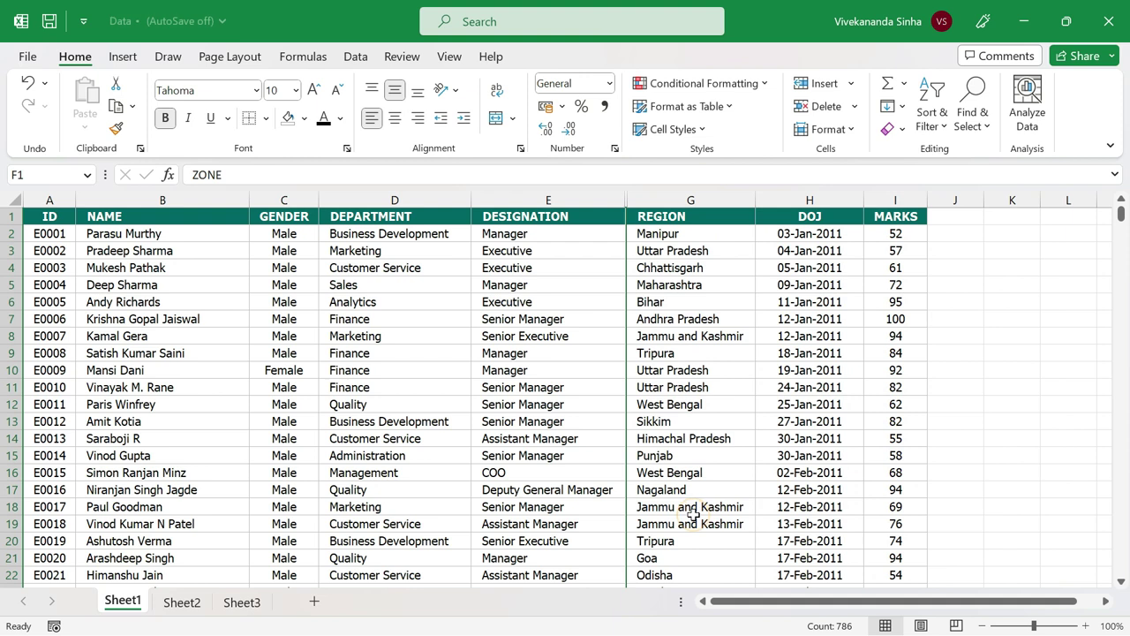
click(484, 389)
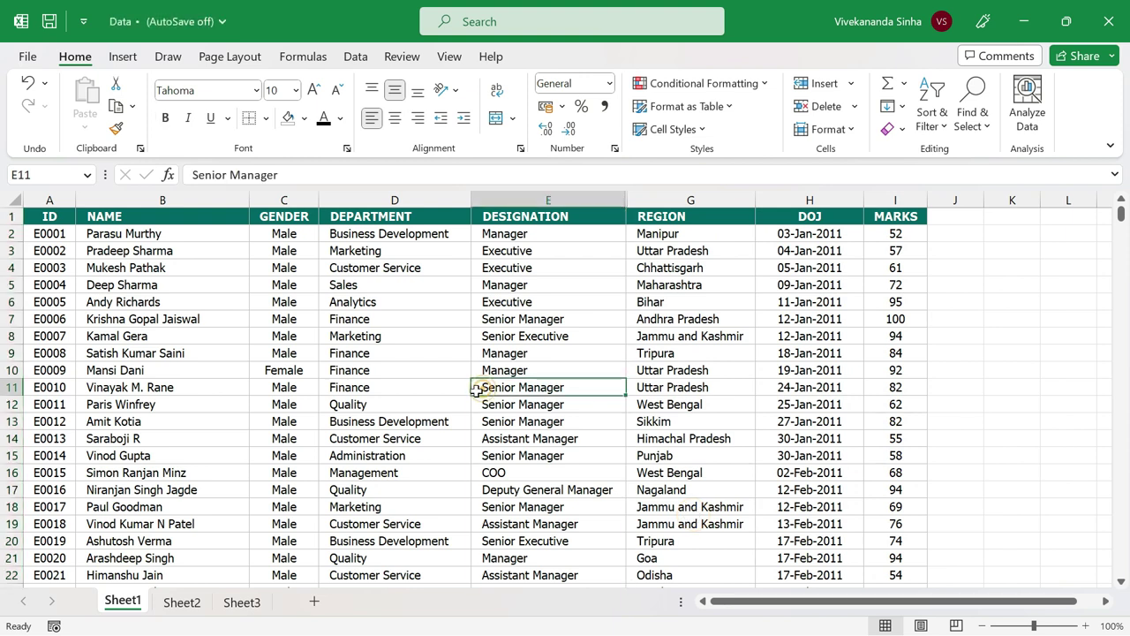
Step: Hide the empty column F between the two salary tables on Sheet2
click(182, 605)
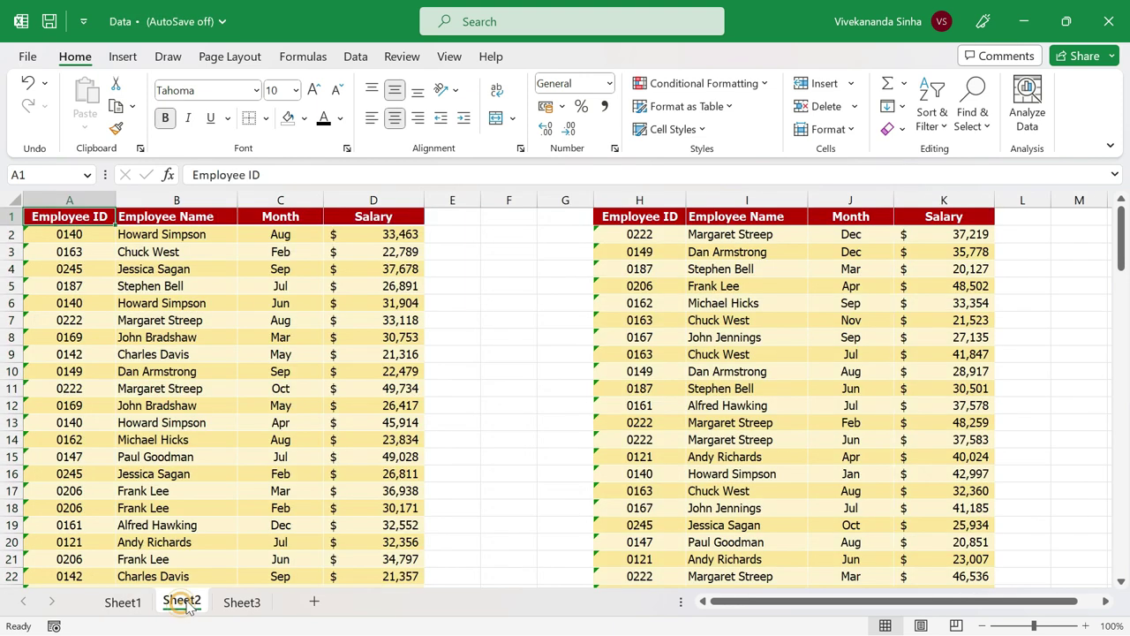
click(512, 198)
right_click(513, 201)
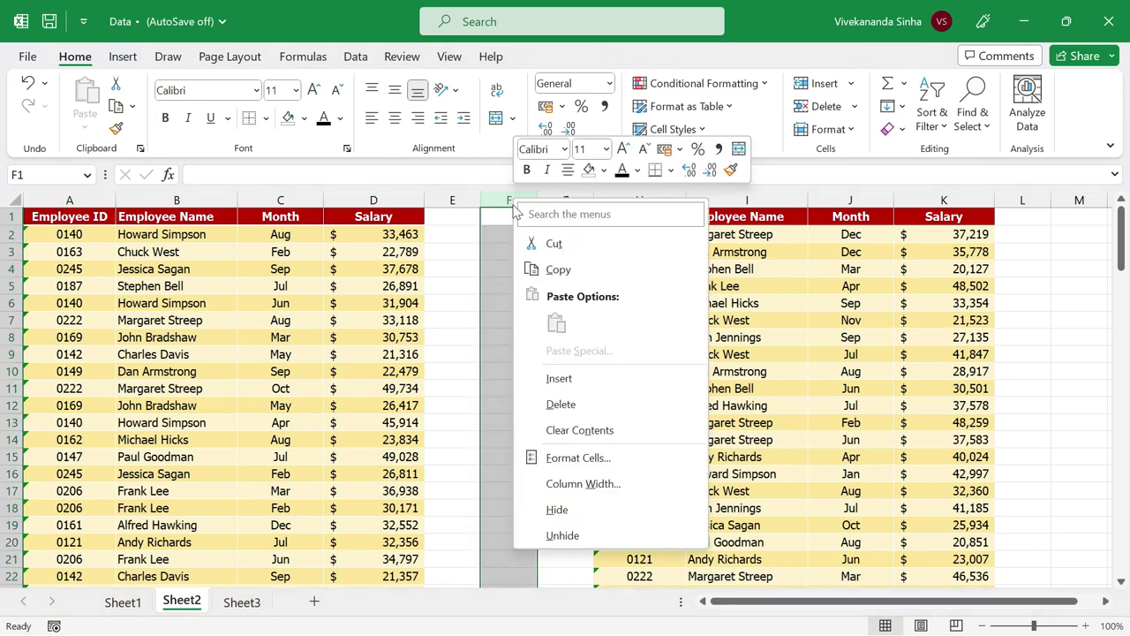
click(556, 510)
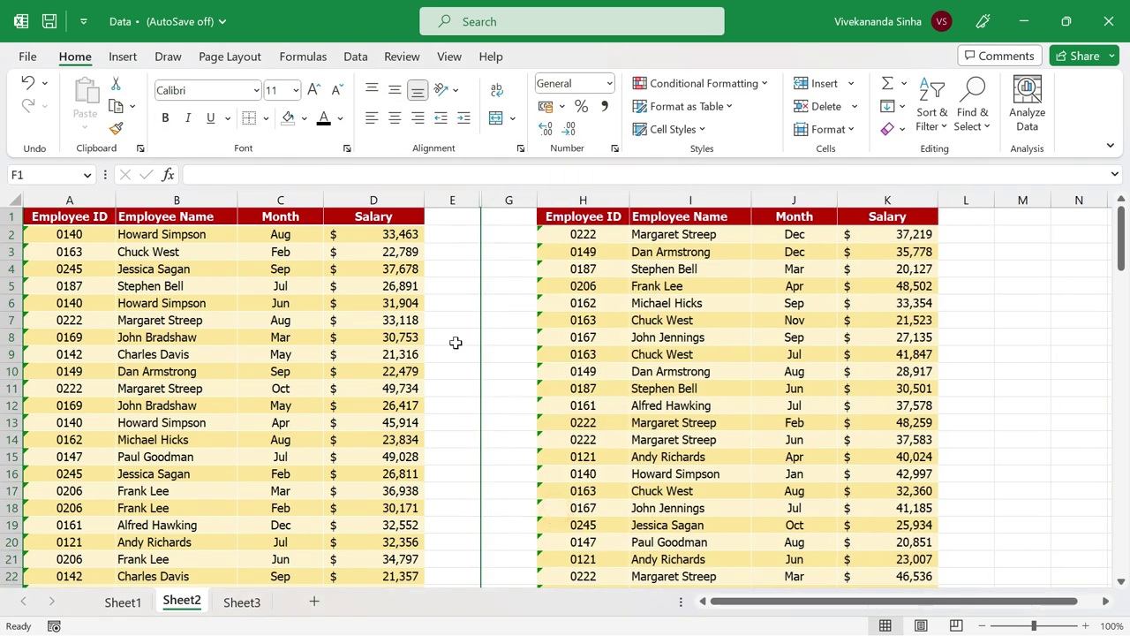
click(434, 322)
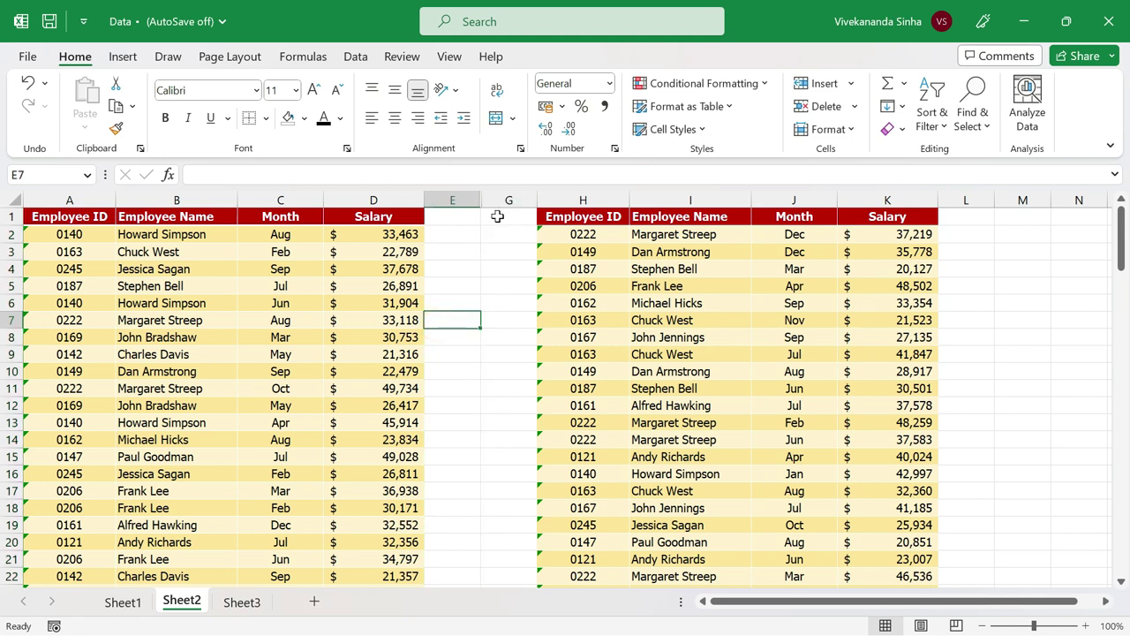
click(459, 269)
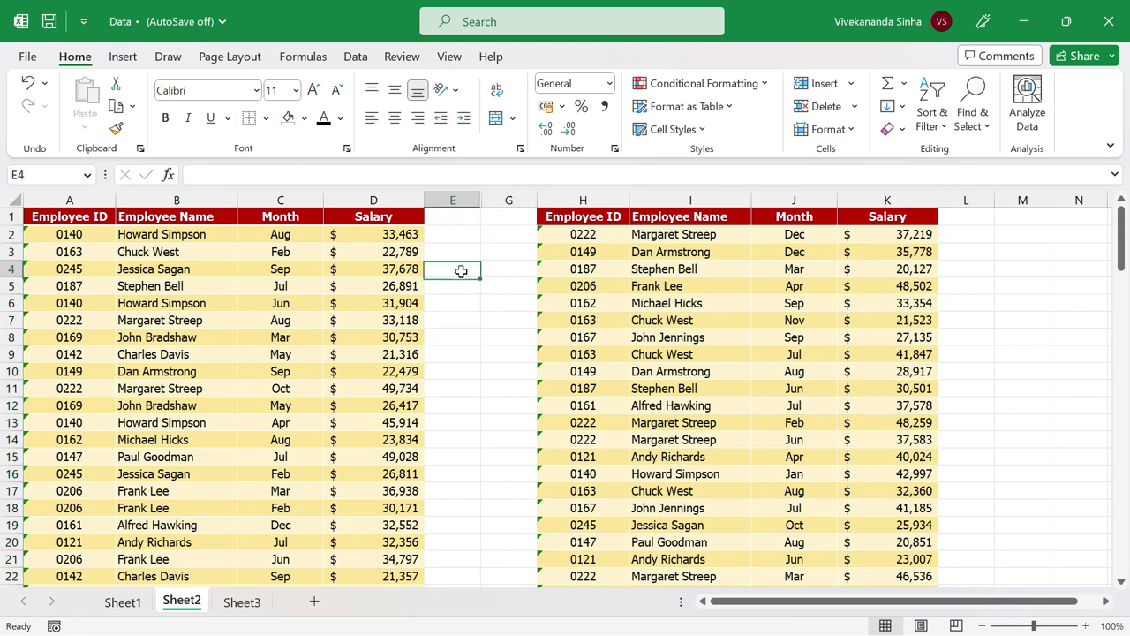
Step: Hide row 7 of the sales data on Sheet3
click(243, 604)
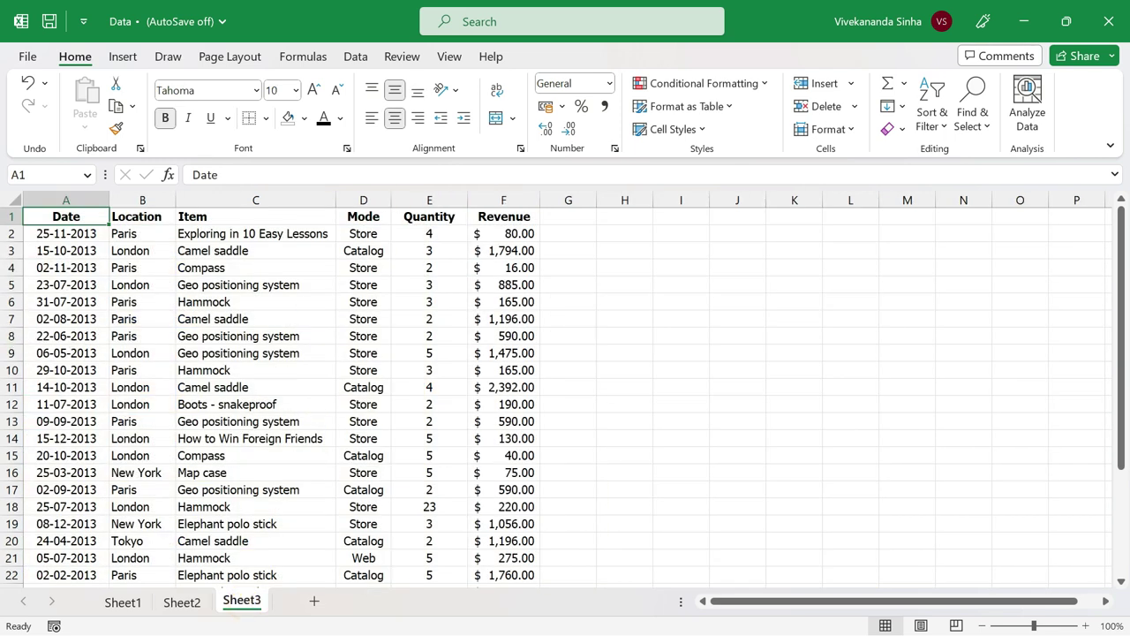
click(12, 319)
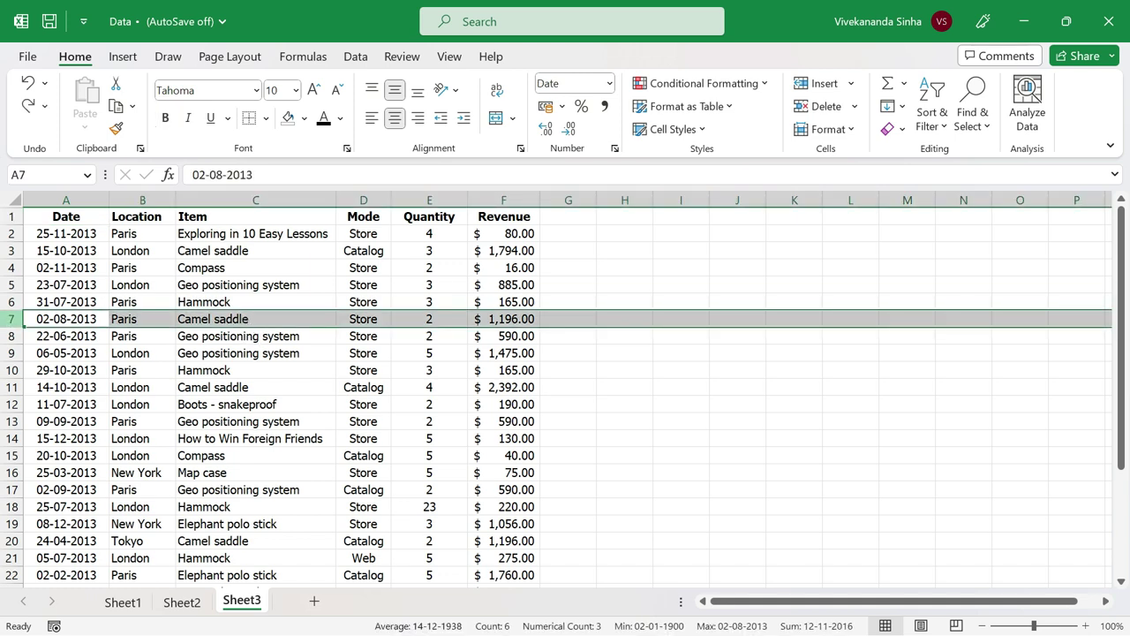
right_click(20, 332)
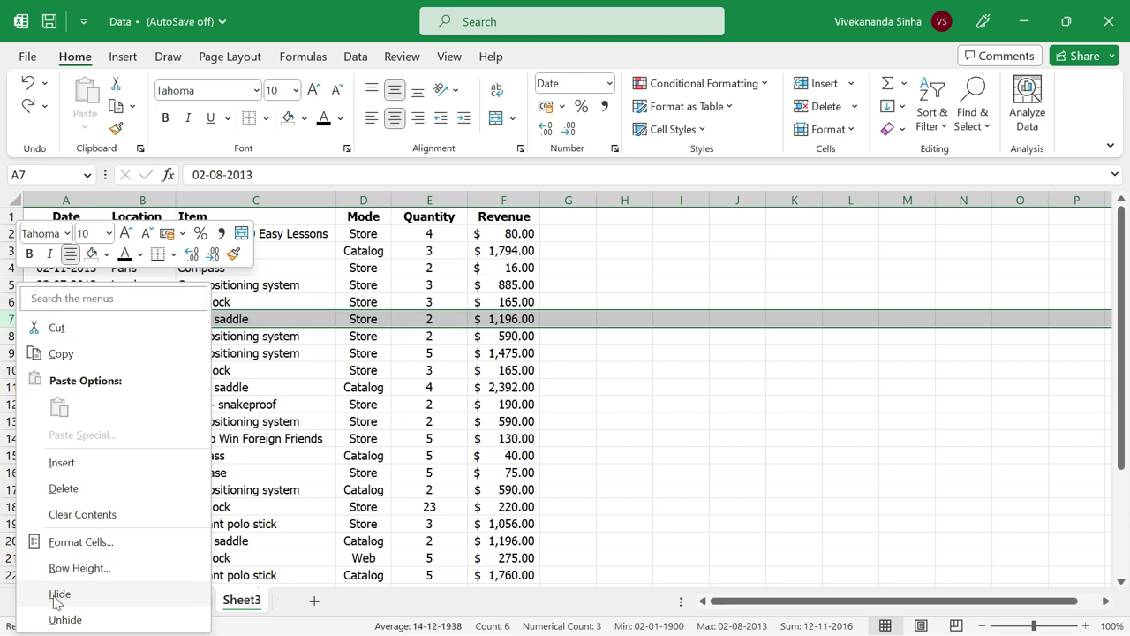
click(57, 593)
Step: Hide row 21, the London Hammock web sale, on Sheet3
scroll(122, 469, down, 1)
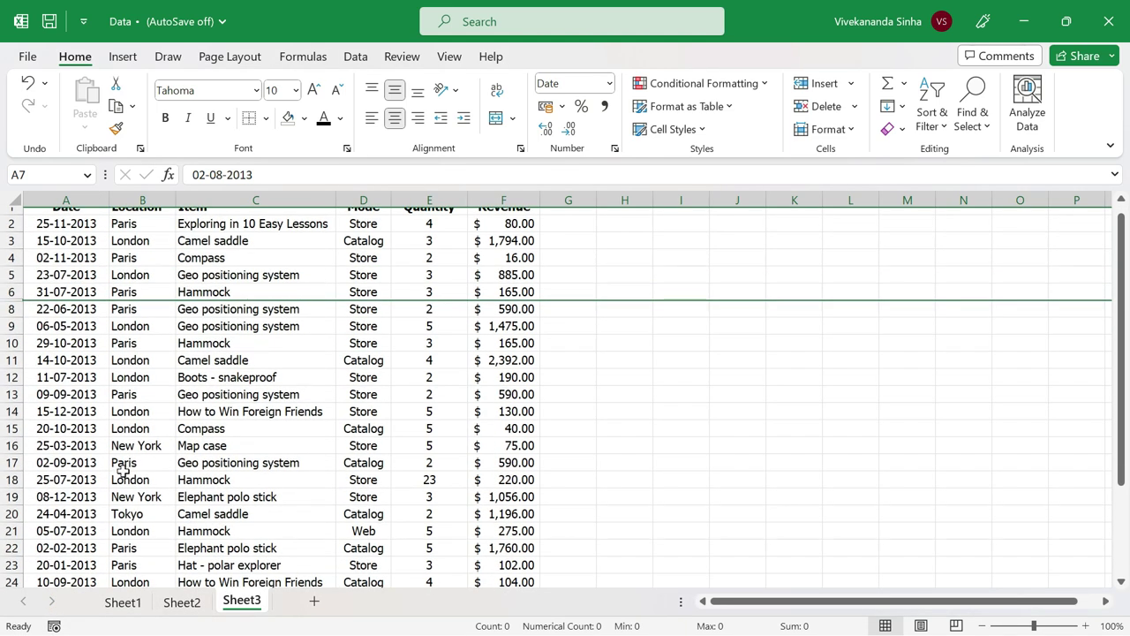
click(10, 531)
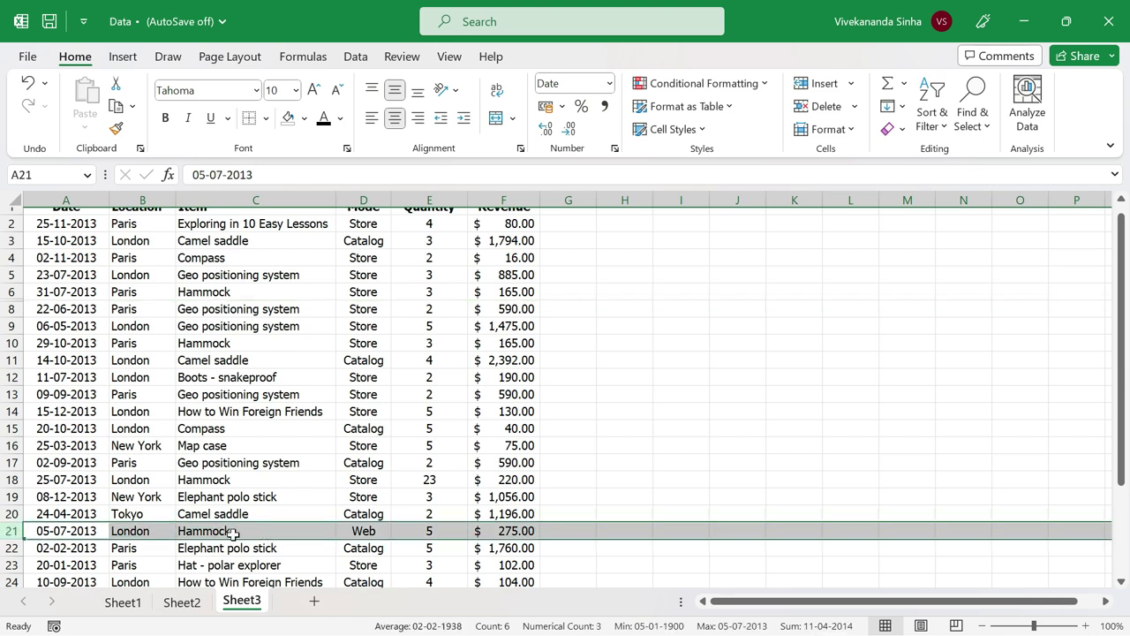
right_click(10, 530)
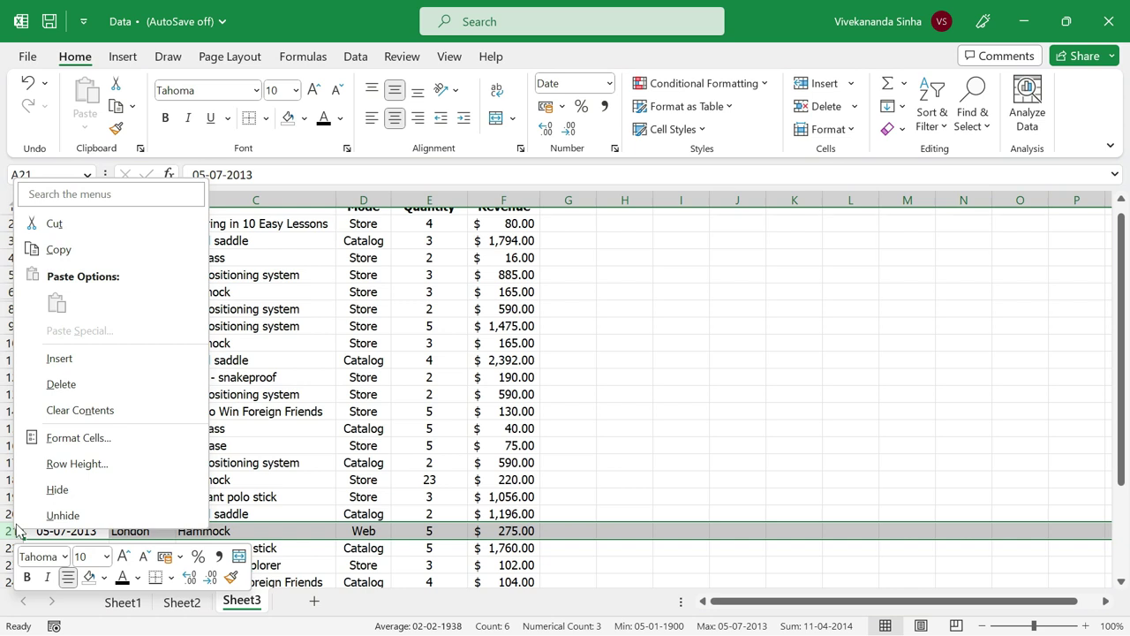
click(51, 485)
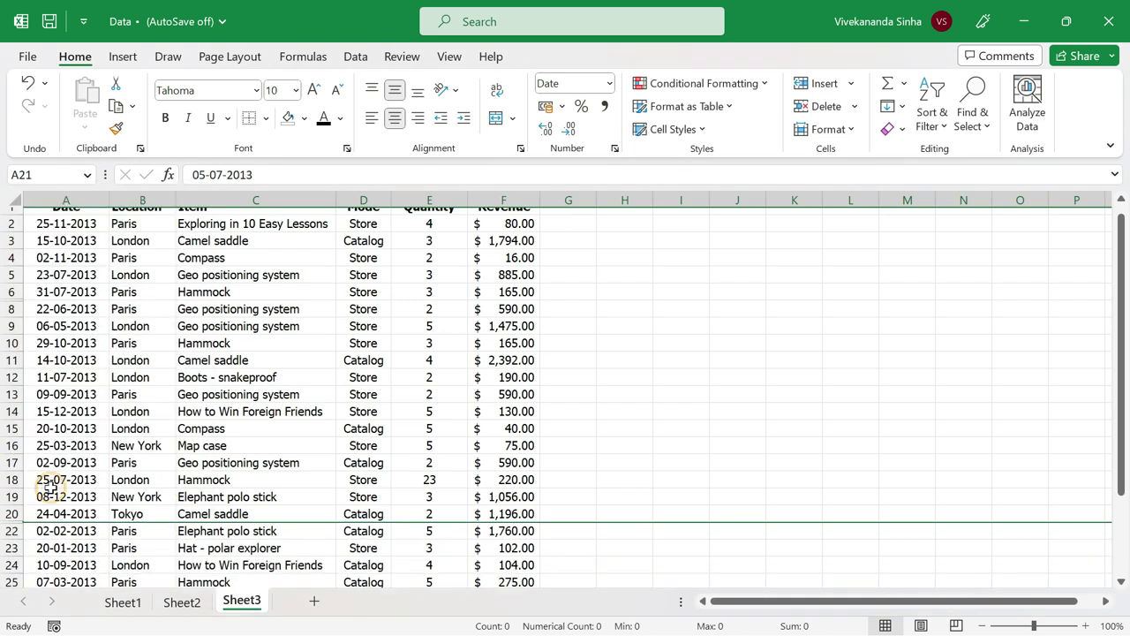
click(265, 444)
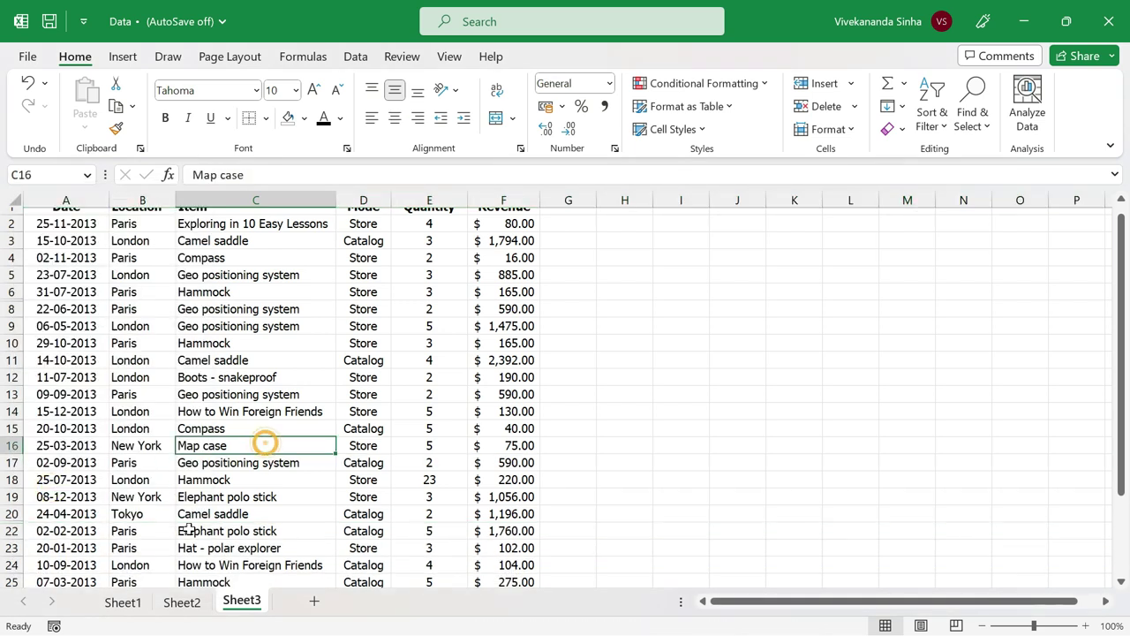
Step: Look over Sheet1, Sheet2 and Sheet3 for hidden rows and columns, and return to cell A1 of Sheet1
click(123, 604)
click(187, 606)
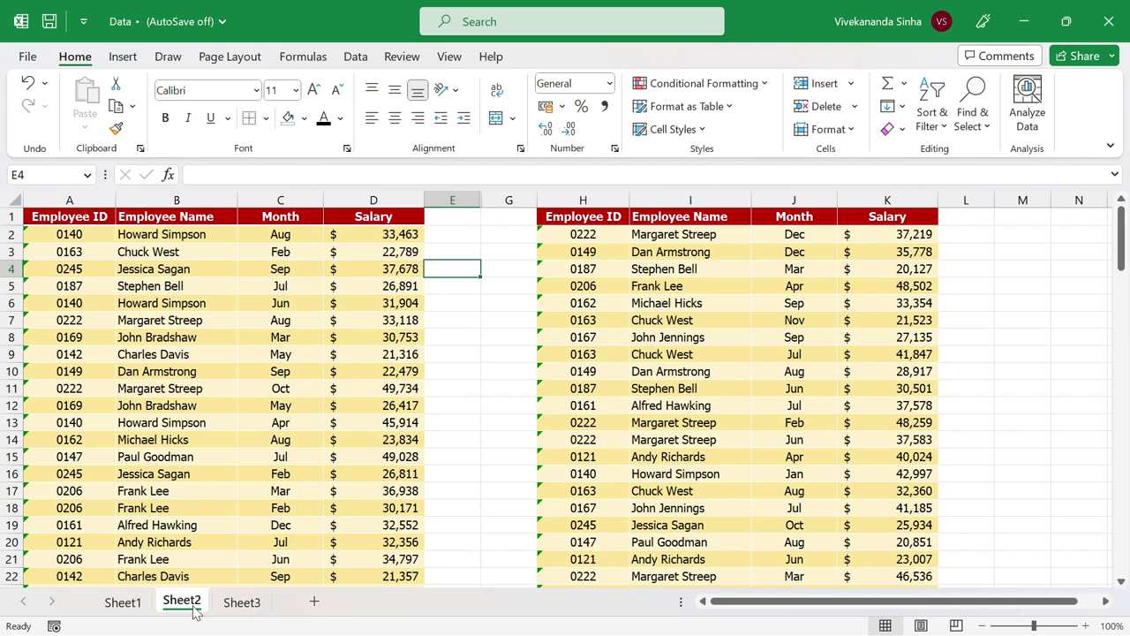
click(120, 606)
click(174, 609)
click(240, 606)
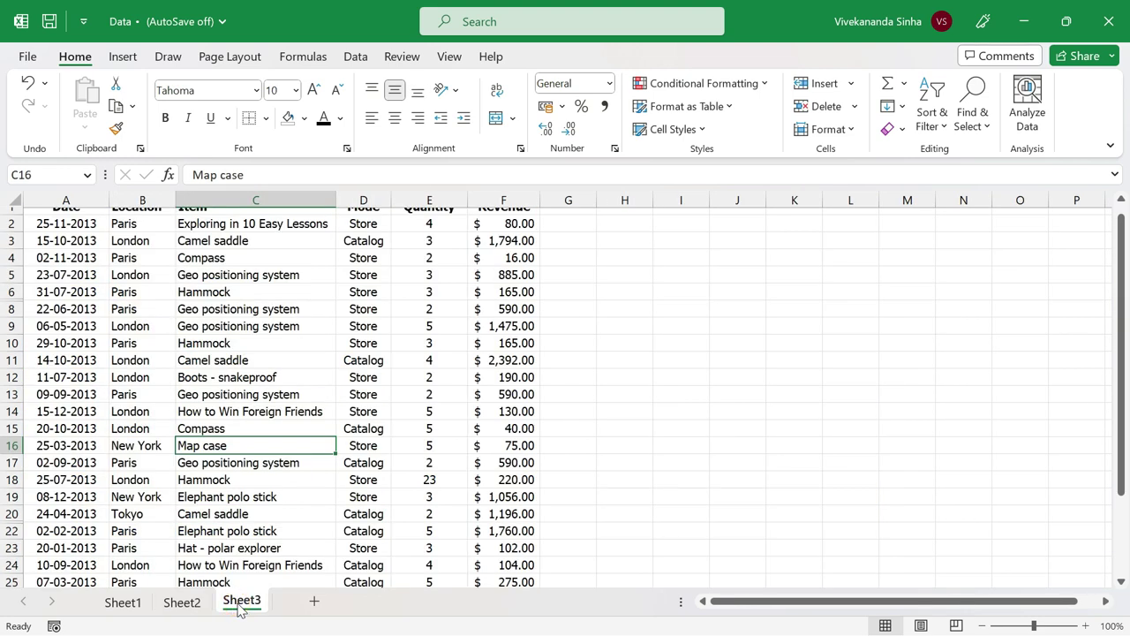
click(123, 606)
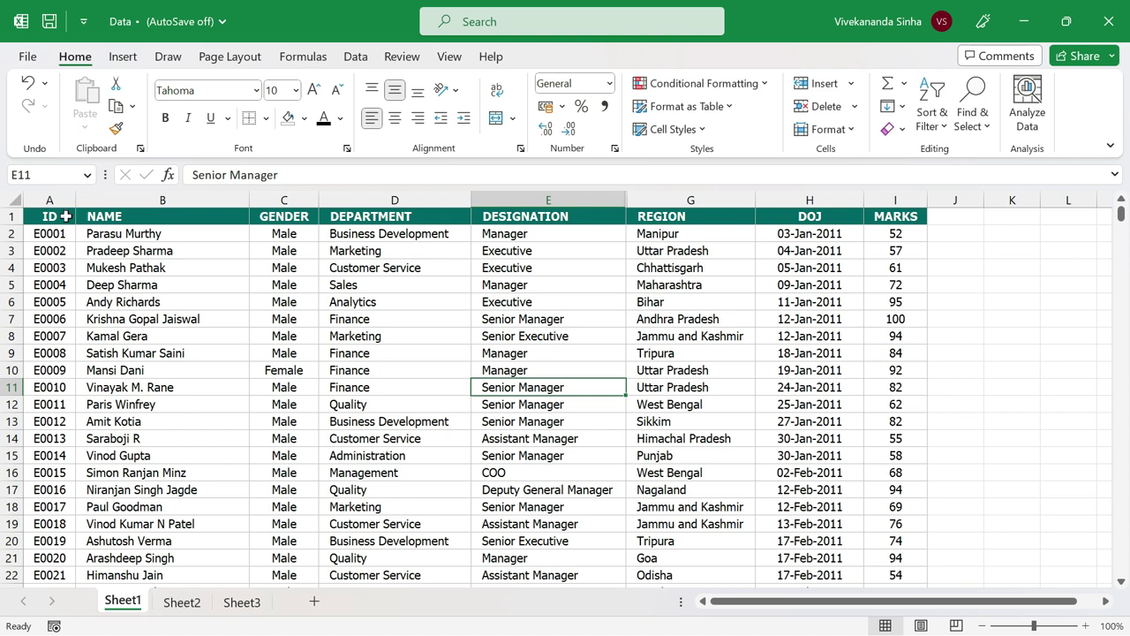
click(65, 216)
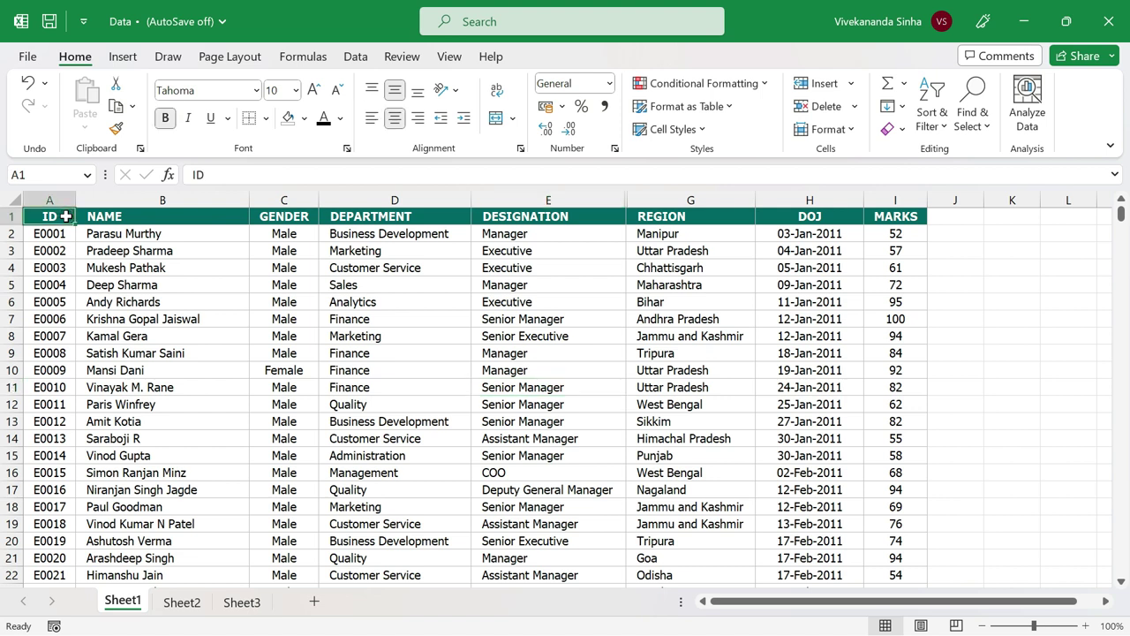
Step: Start Inspect Document for the workbook, saving the file first
click(27, 58)
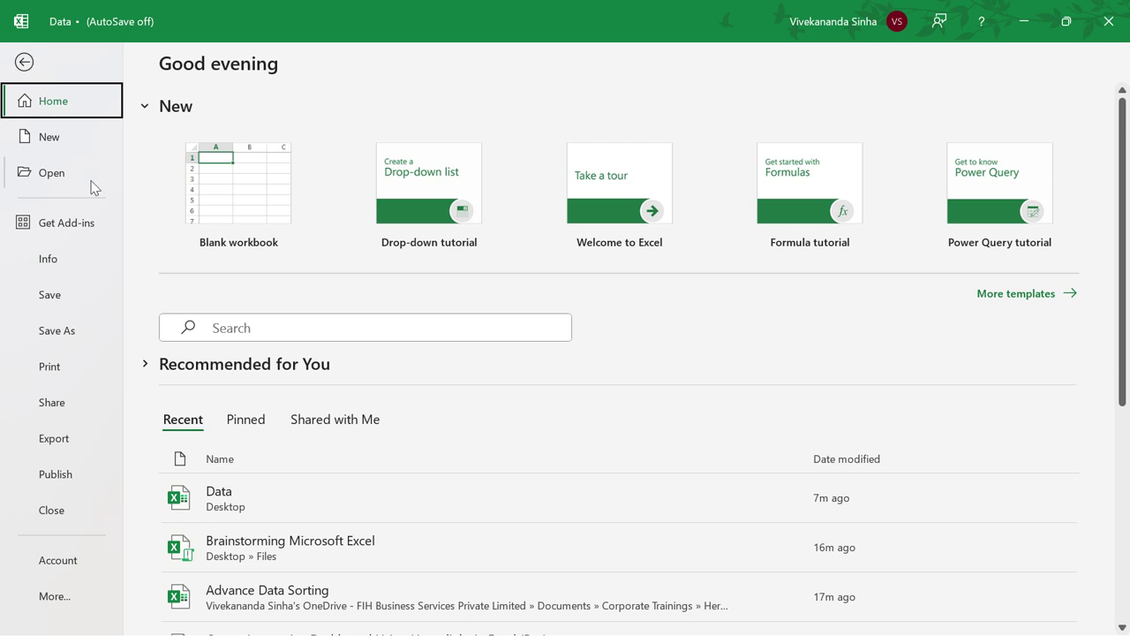
click(48, 262)
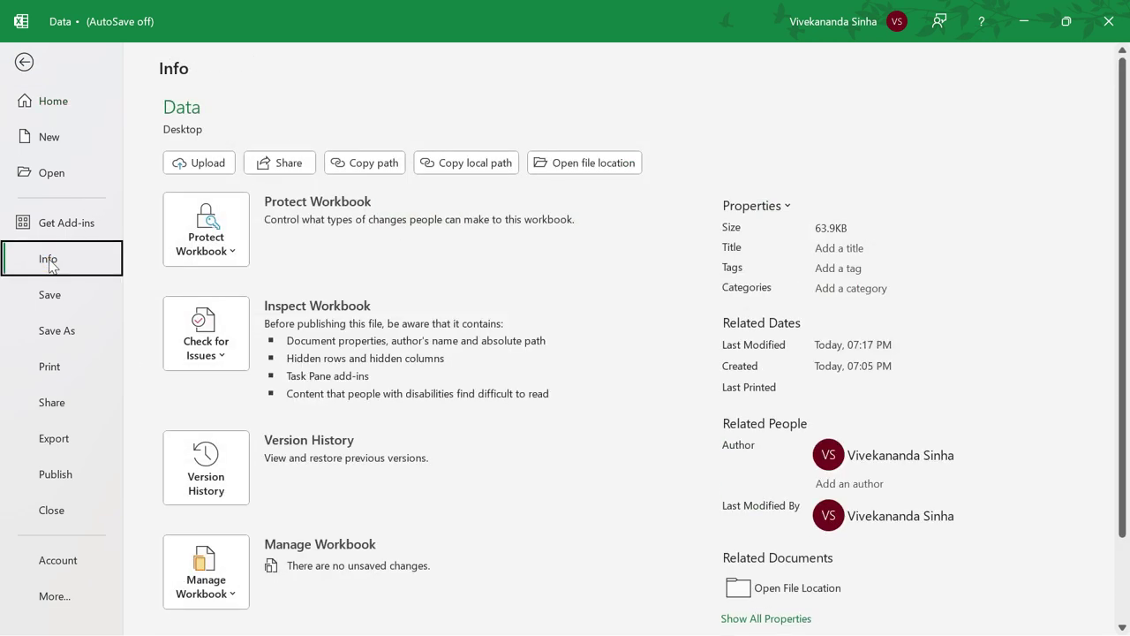
click(225, 362)
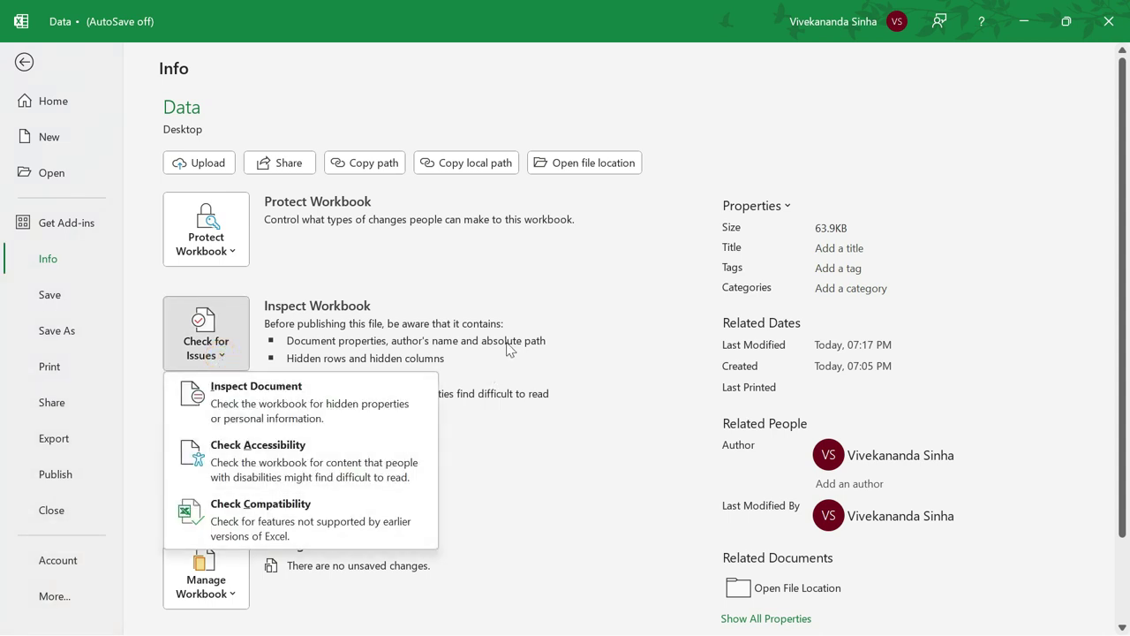
click(216, 347)
click(219, 349)
click(274, 406)
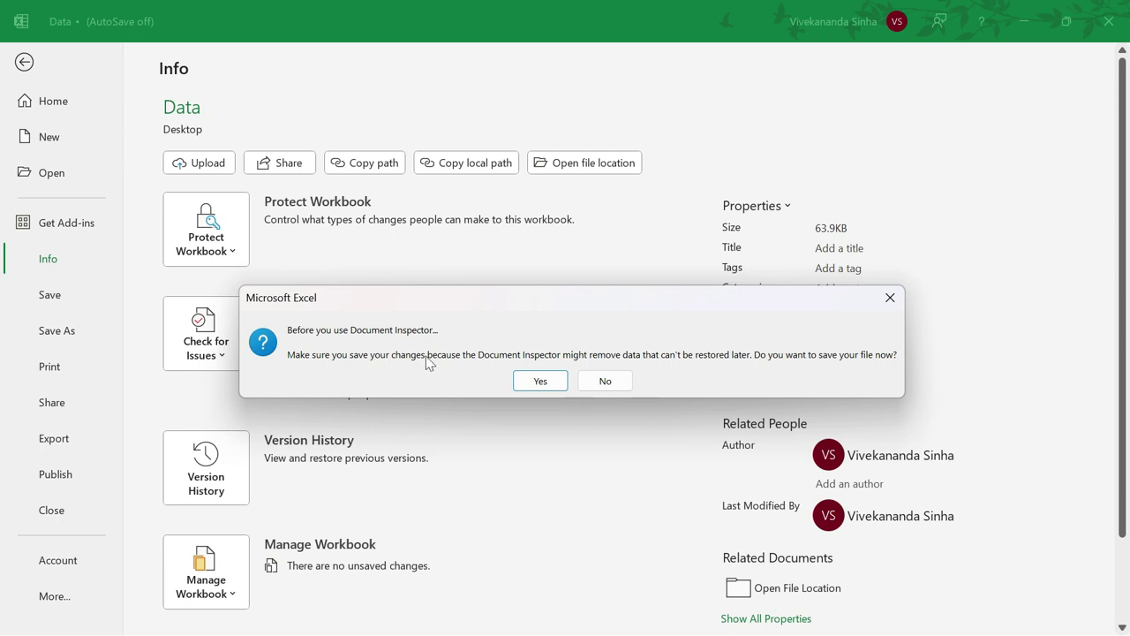
click(541, 381)
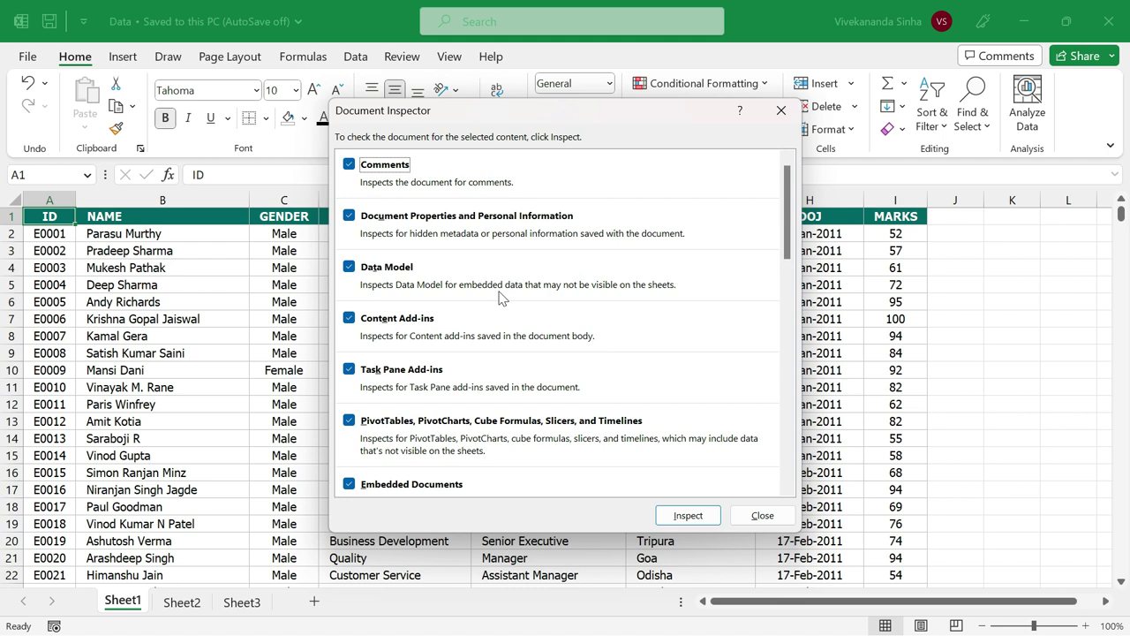
Step: Inspect the workbook with all content checks enabled and remove all hidden rows and columns
click(687, 516)
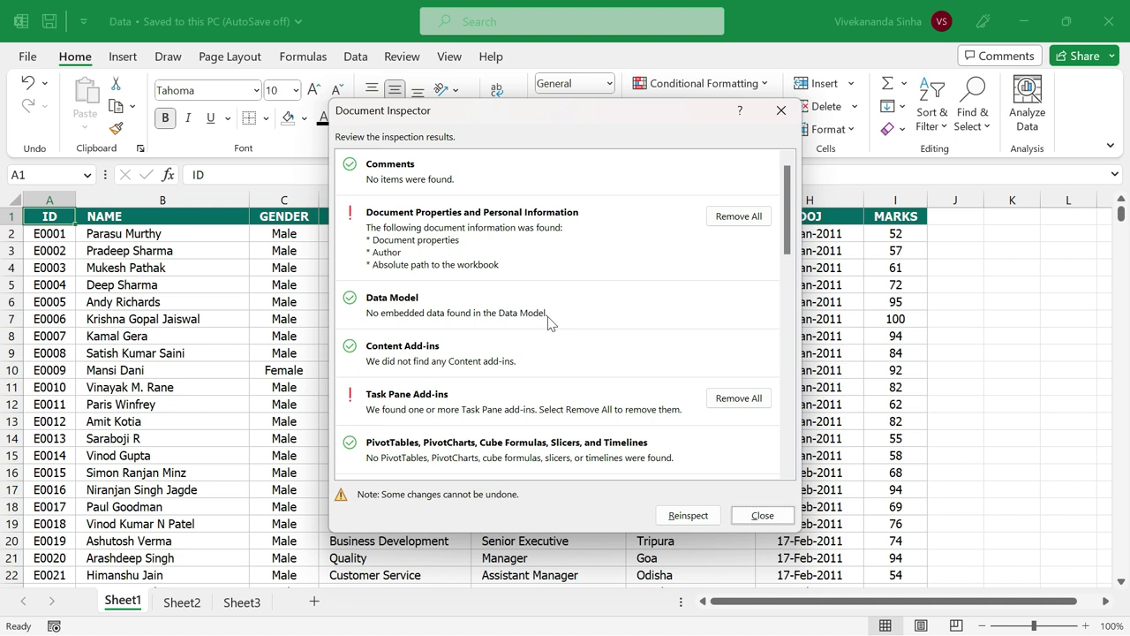
scroll(547, 323, down, 8)
scroll(547, 322, down, 5)
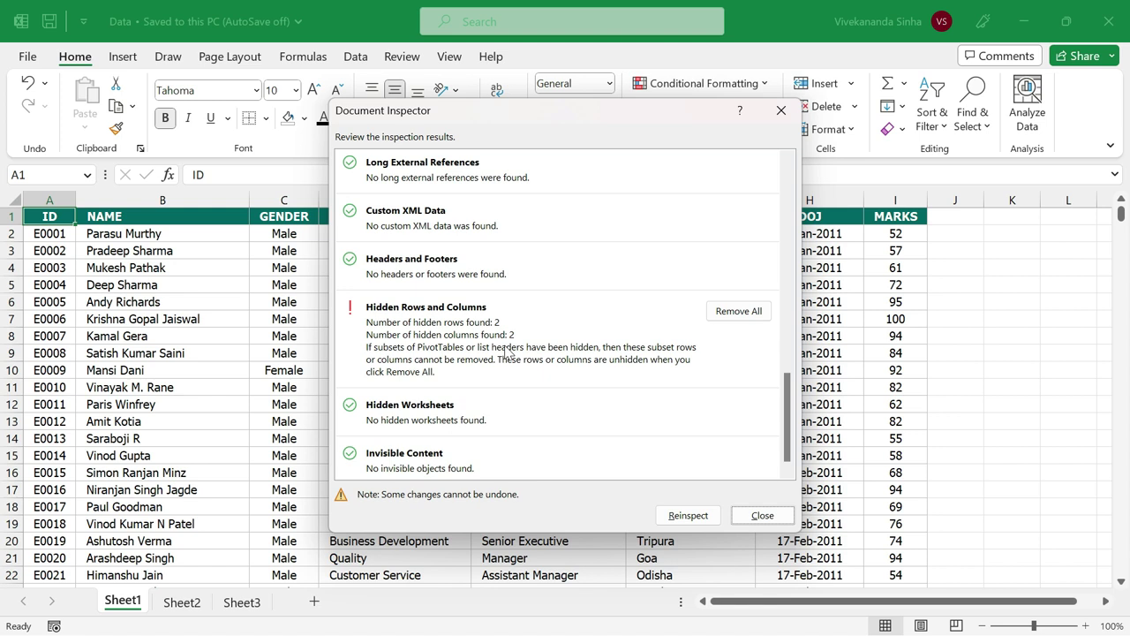
click(738, 311)
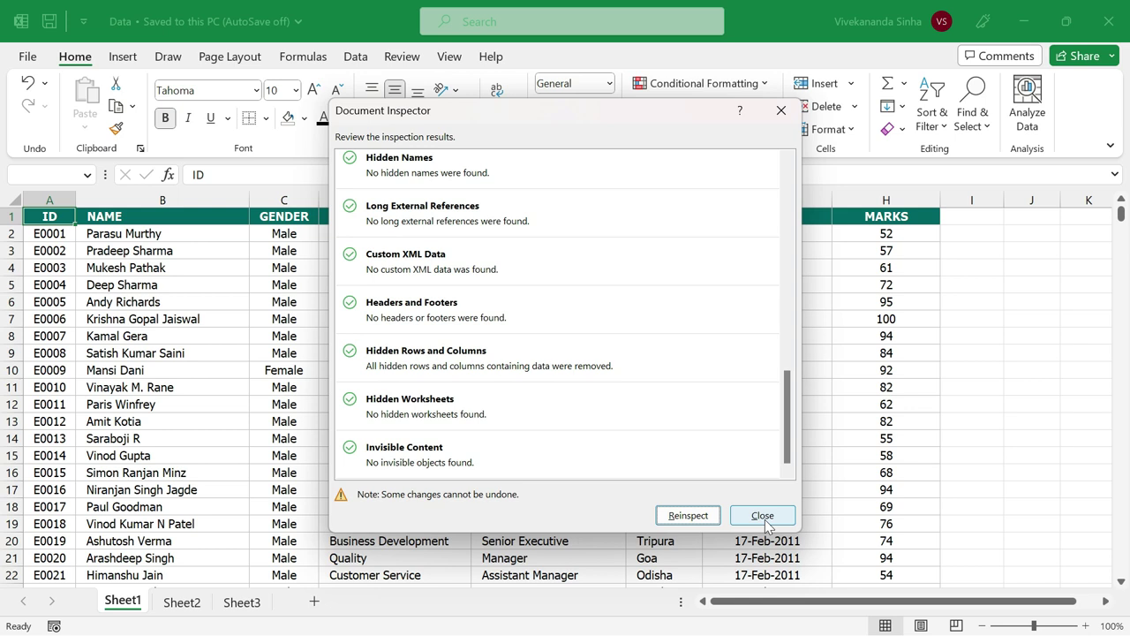
Step: Reinspect the workbook, review the Hidden Rows and Columns result, and close the Document Inspector
click(695, 518)
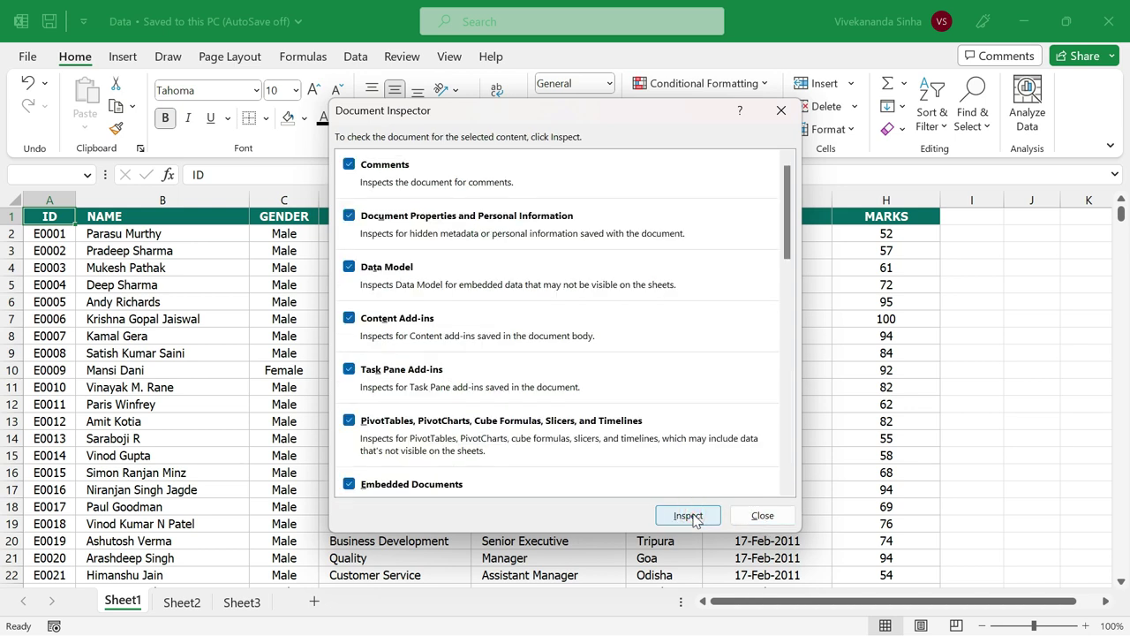
click(695, 518)
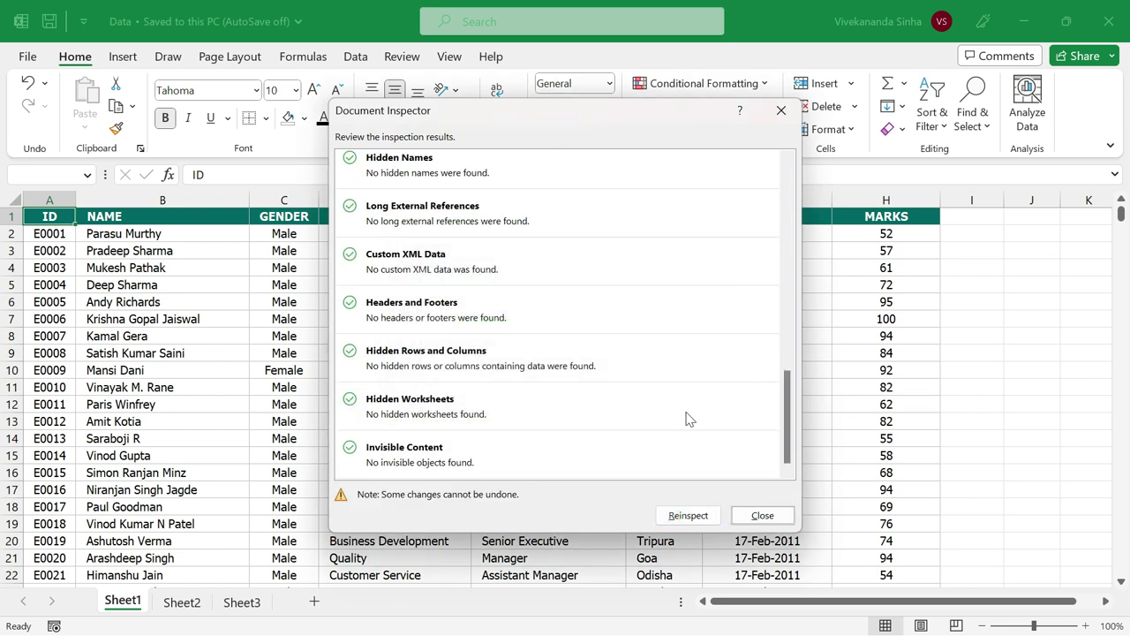
scroll(618, 386, up, 3)
scroll(618, 387, down, 3)
click(761, 514)
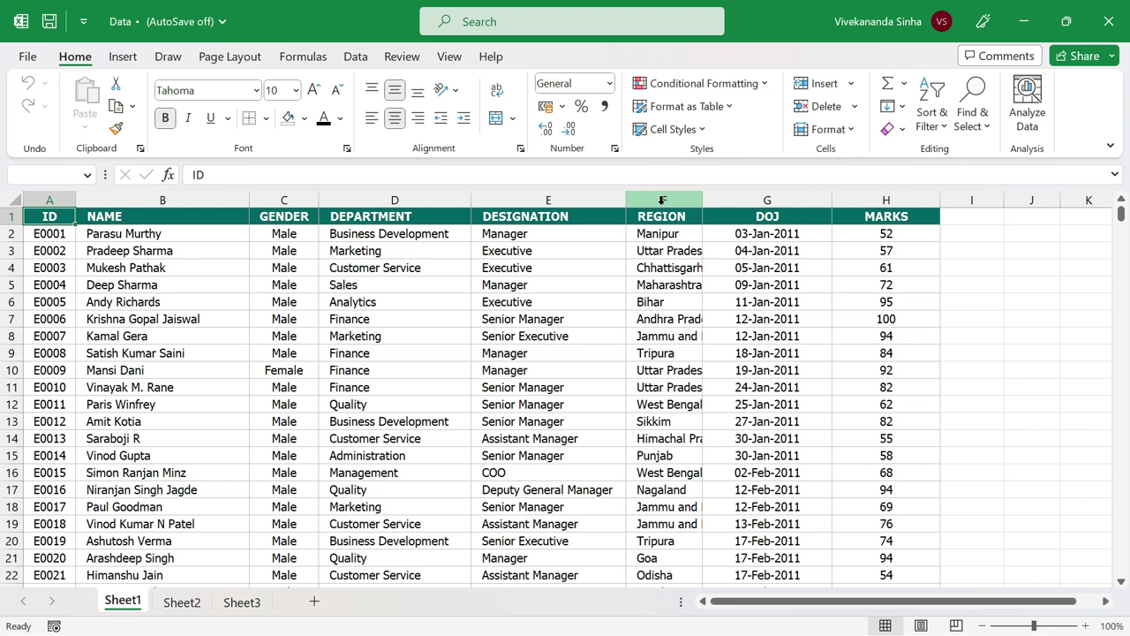
Step: Check Sheet2 and Sheet3 for the removed column and rows, and return to Sheet1
click(183, 604)
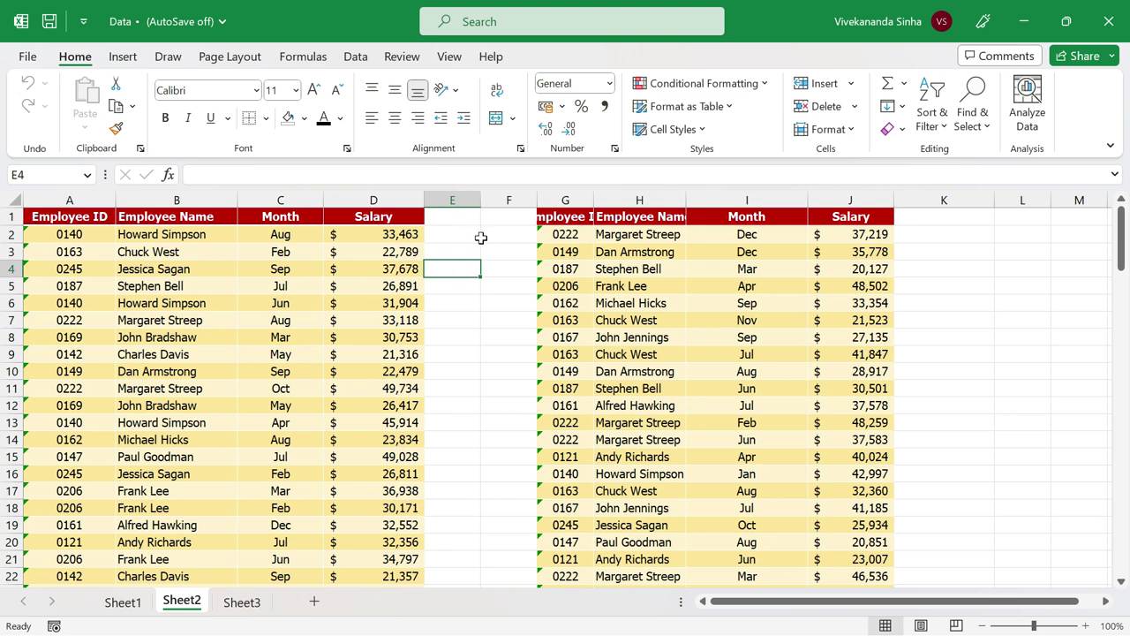
click(242, 604)
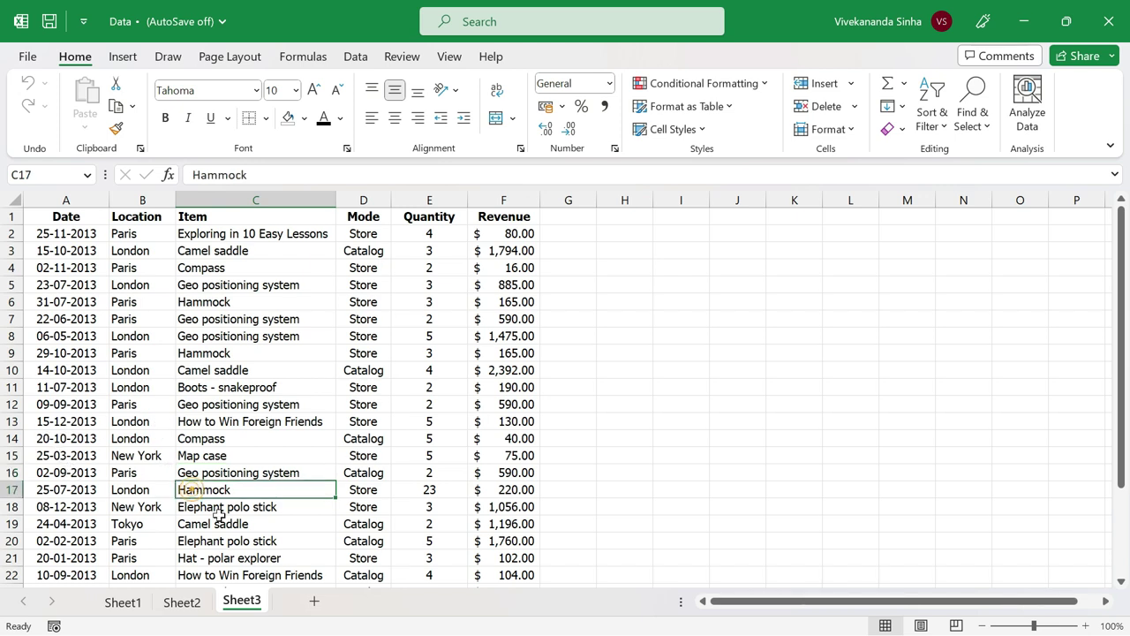
scroll(219, 517, down, 2)
scroll(219, 516, up, 2)
click(122, 604)
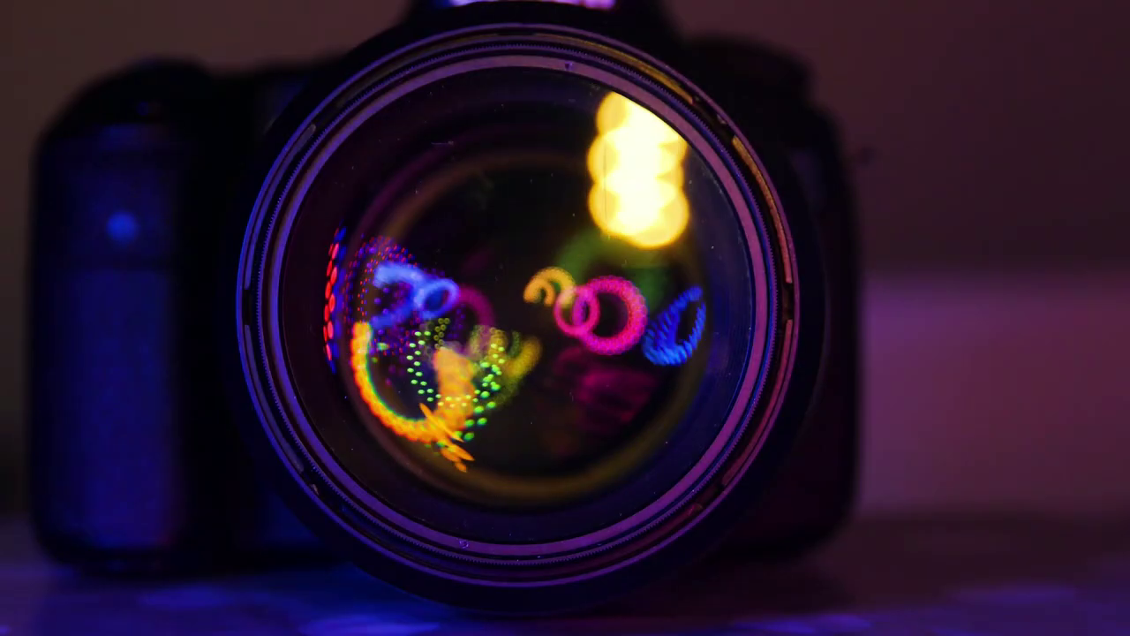